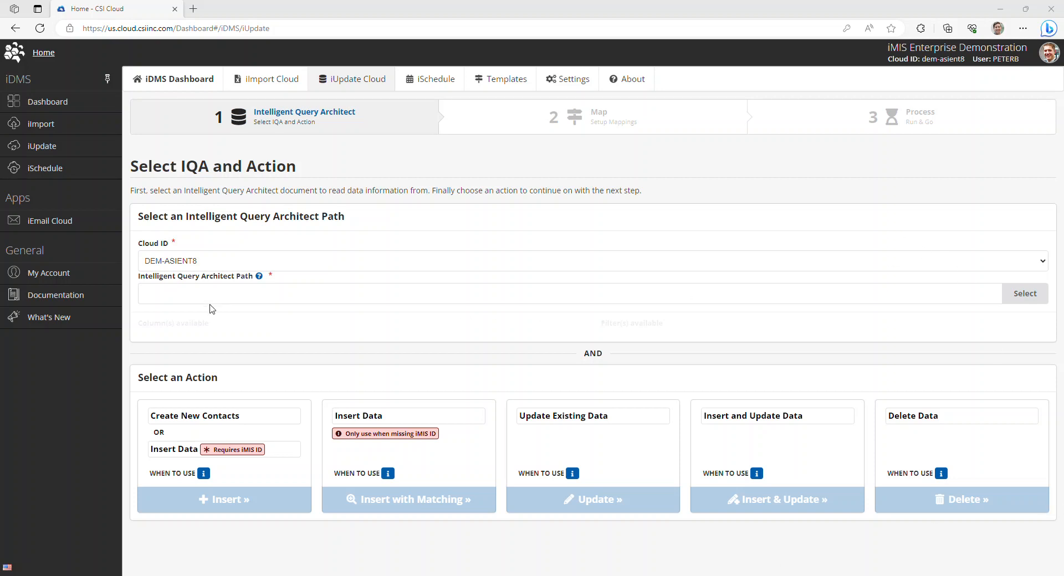
Choose the Expired Associate Members query in the CSI folder as the IQA document.
left_click(142, 294)
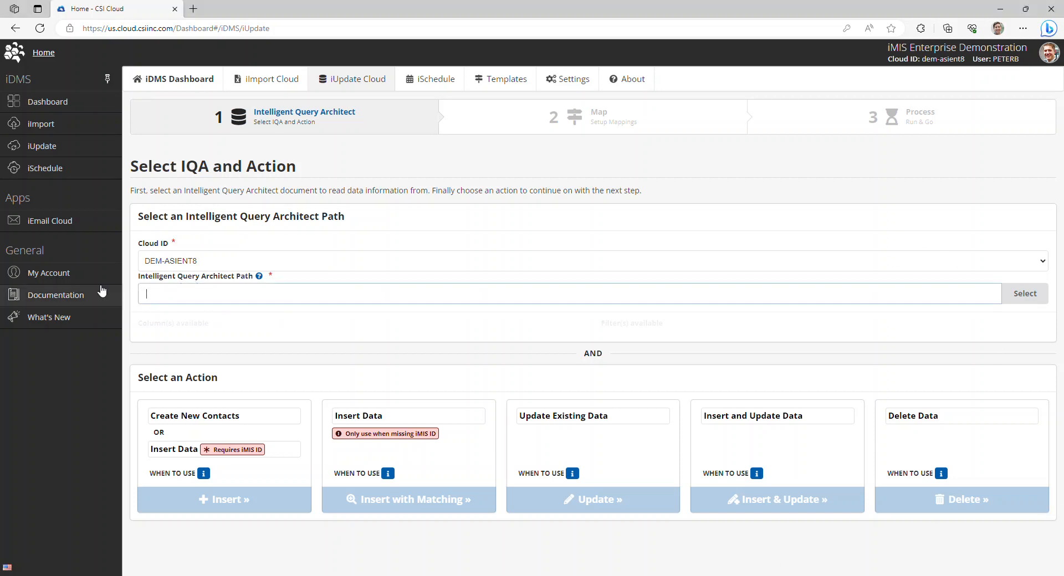
left_click(1018, 301)
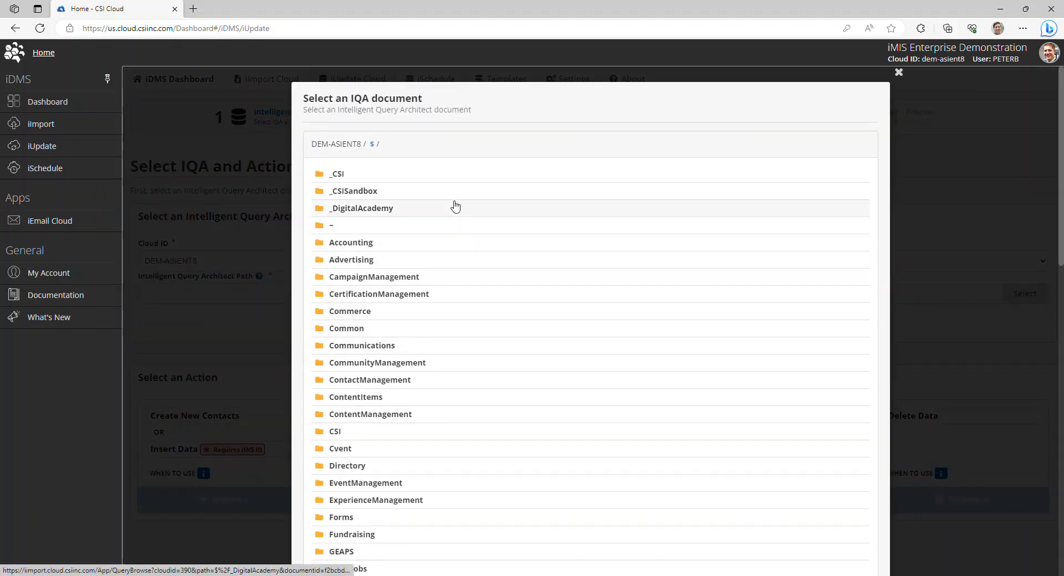
scroll(460, 267, "down", 7)
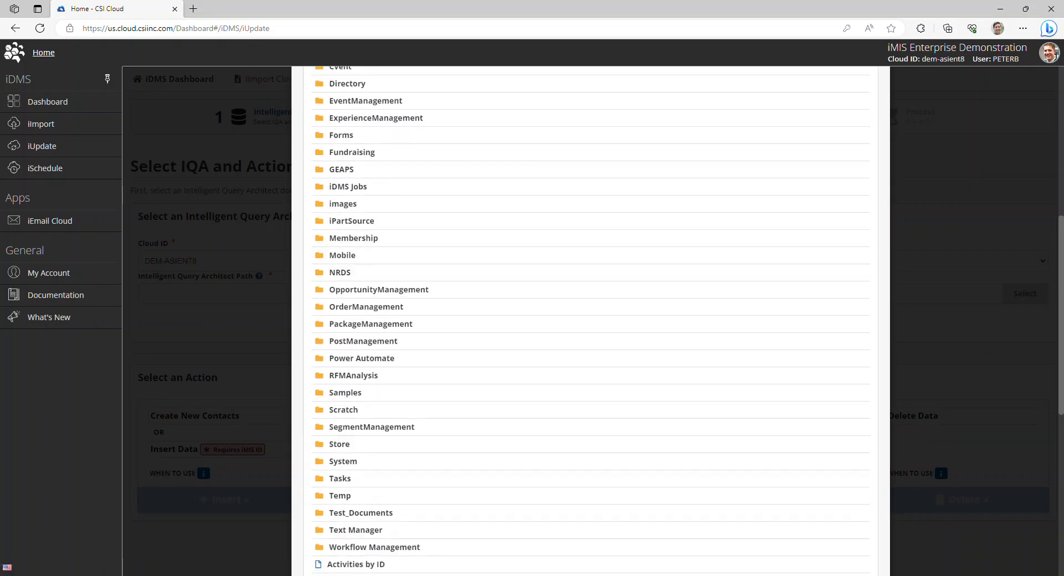
scroll(460, 268, "up", 7)
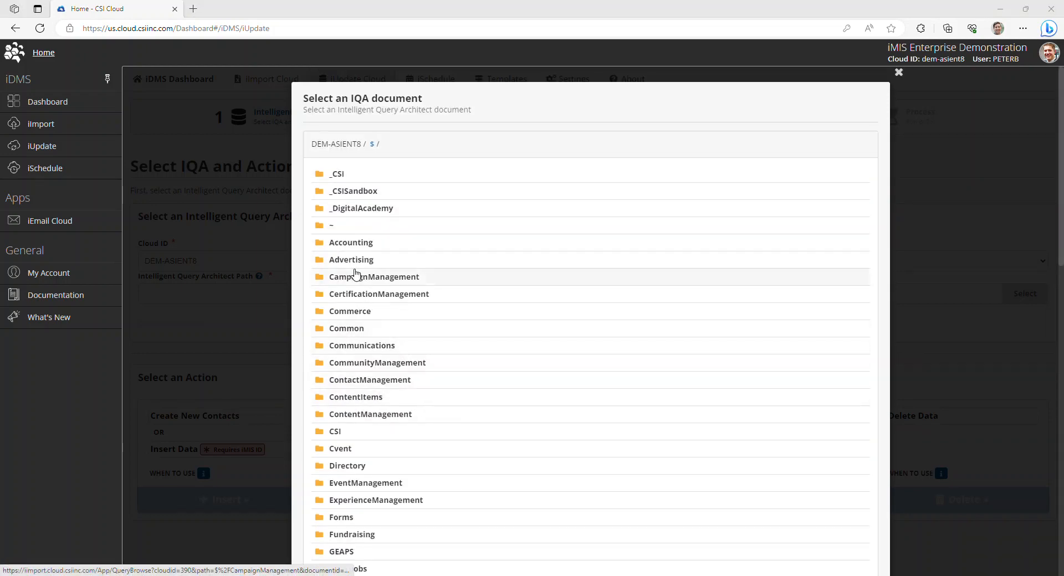
left_click(358, 436)
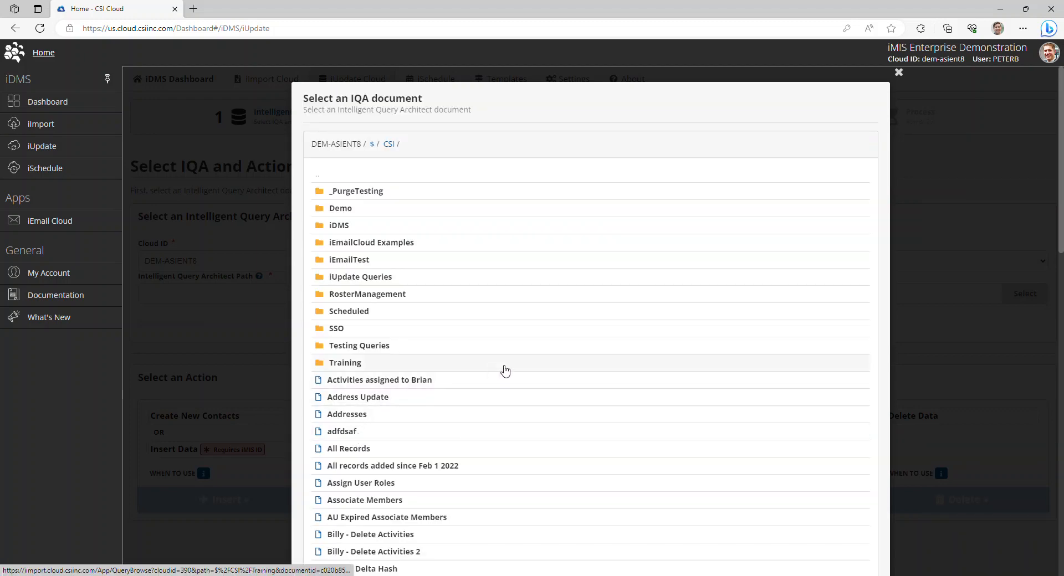
scroll(473, 273, "down", 7)
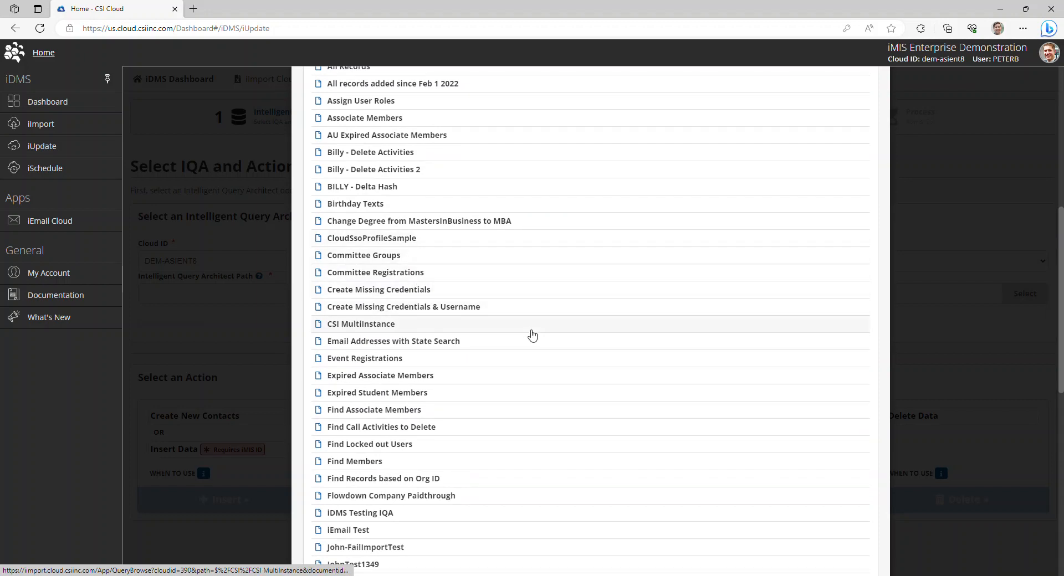
left_click(437, 375)
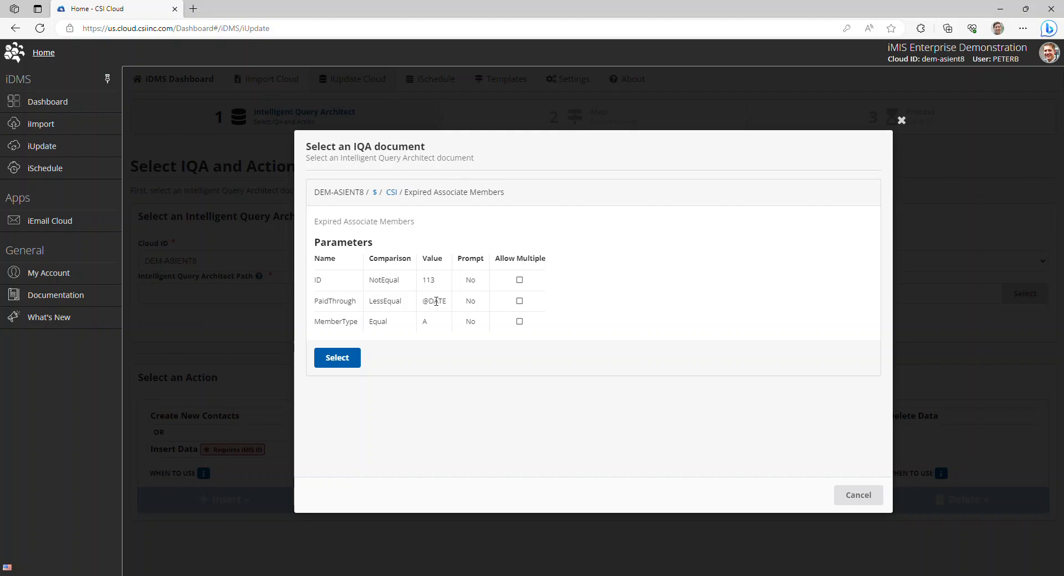
left_click(337, 358)
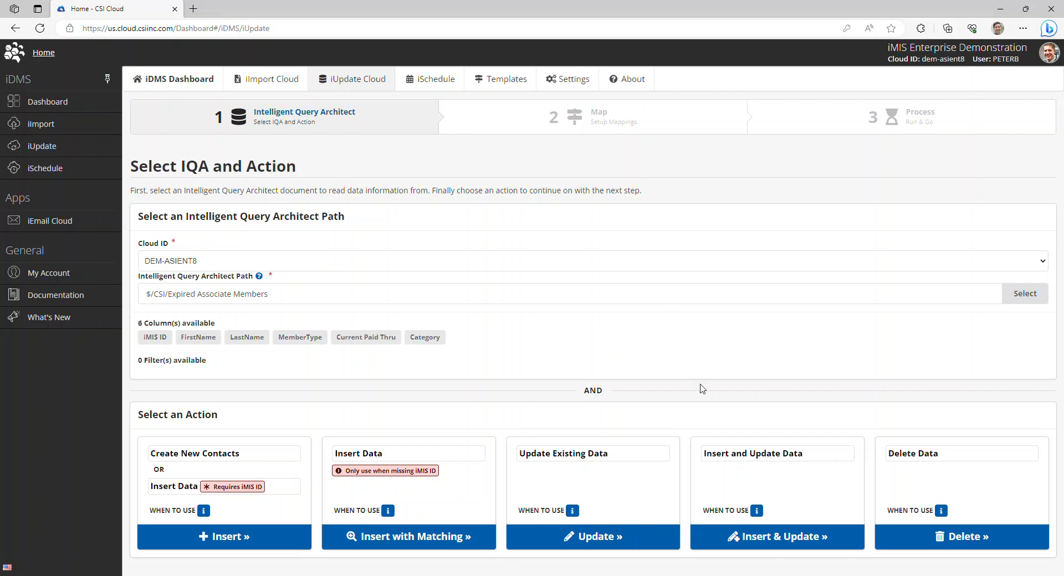
Set the IQA document to the Expired Associate Members query in the root ($) folder.
key("alt+Tab")
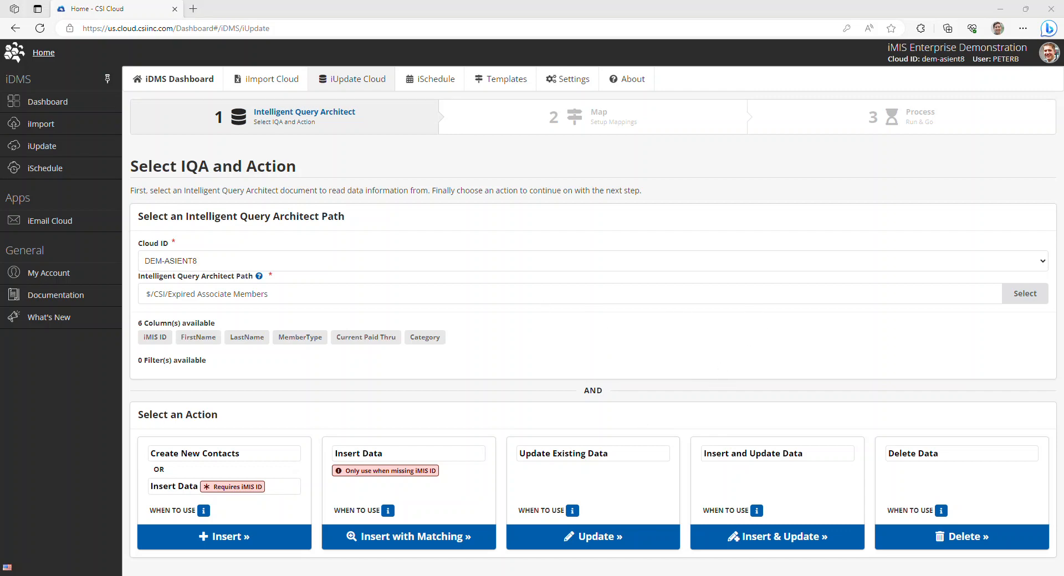
left_click(1037, 293)
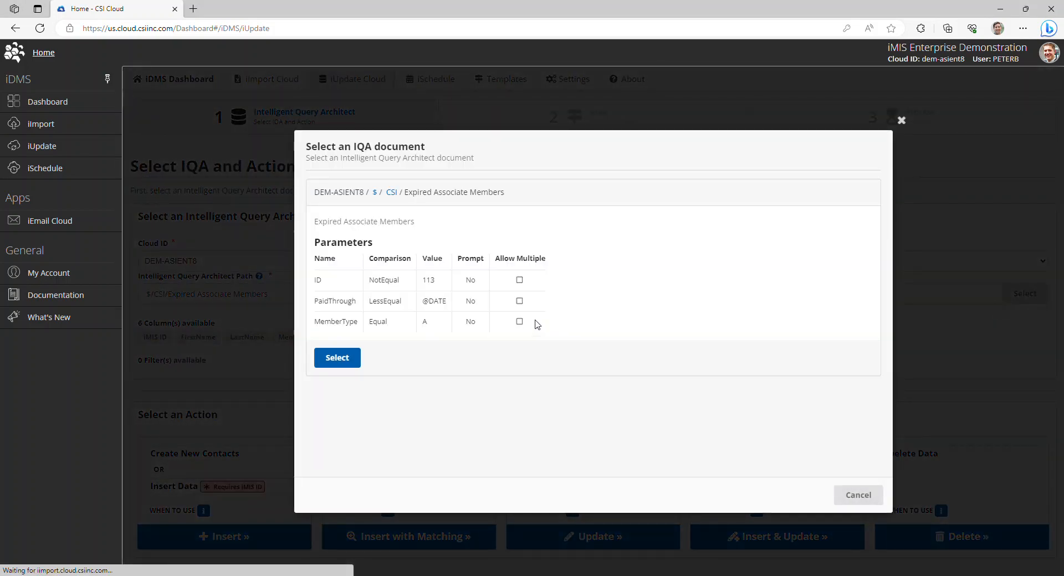
left_click(375, 192)
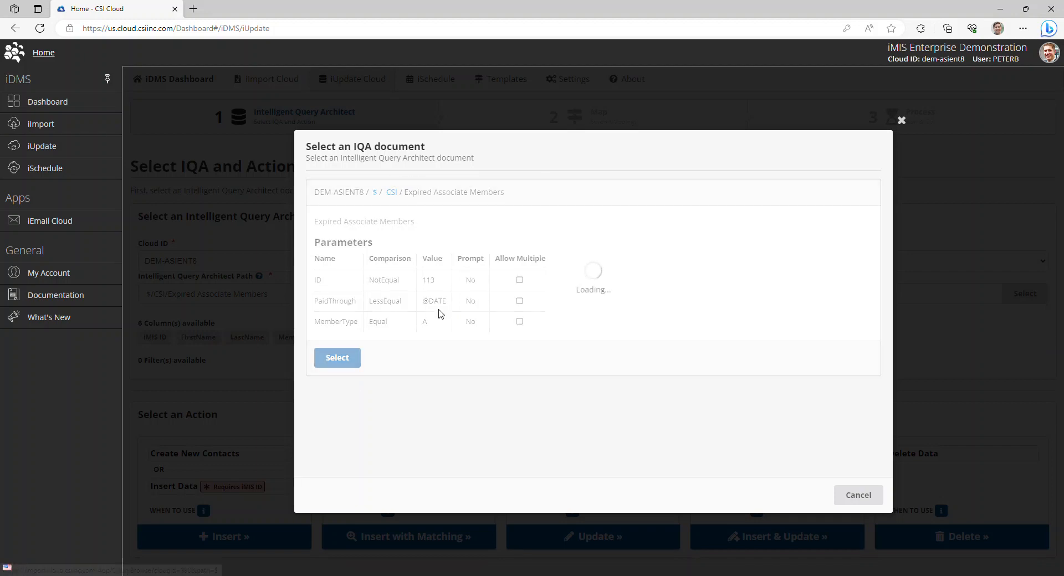
scroll(429, 334, "down", 8)
scroll(444, 362, "down", 6)
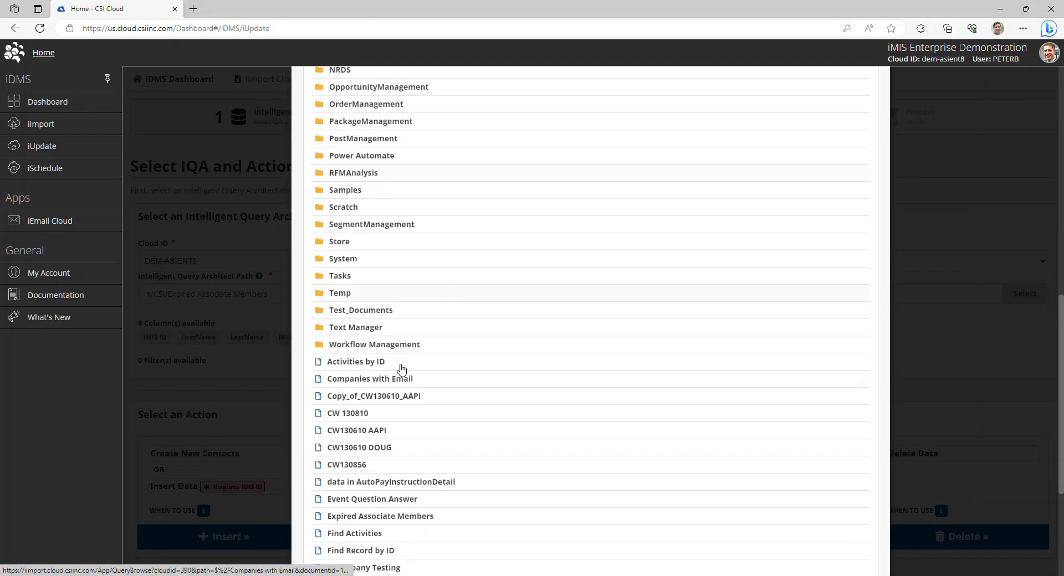
scroll(480, 361, "down", 3)
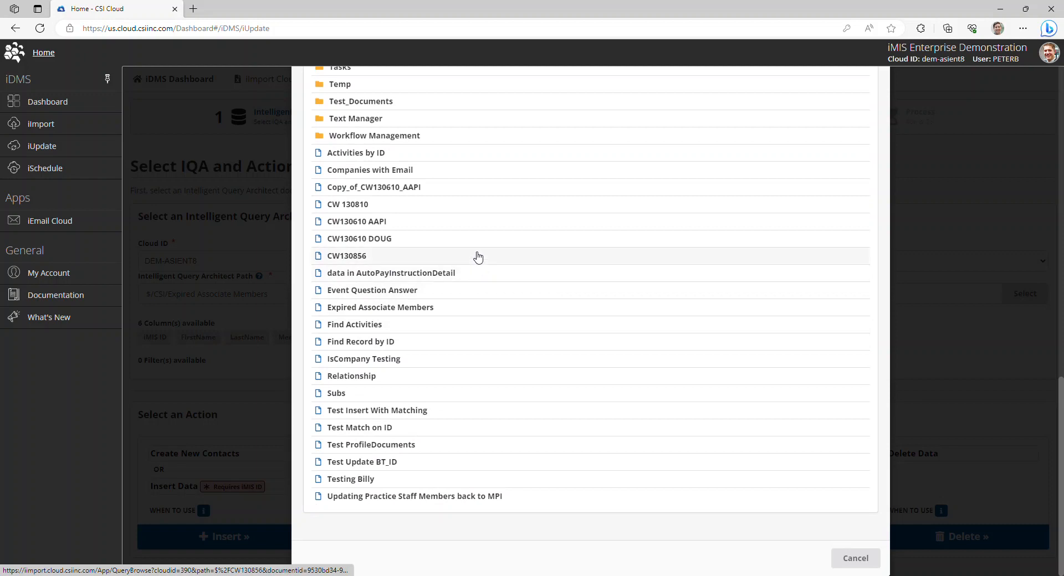
left_click(452, 312)
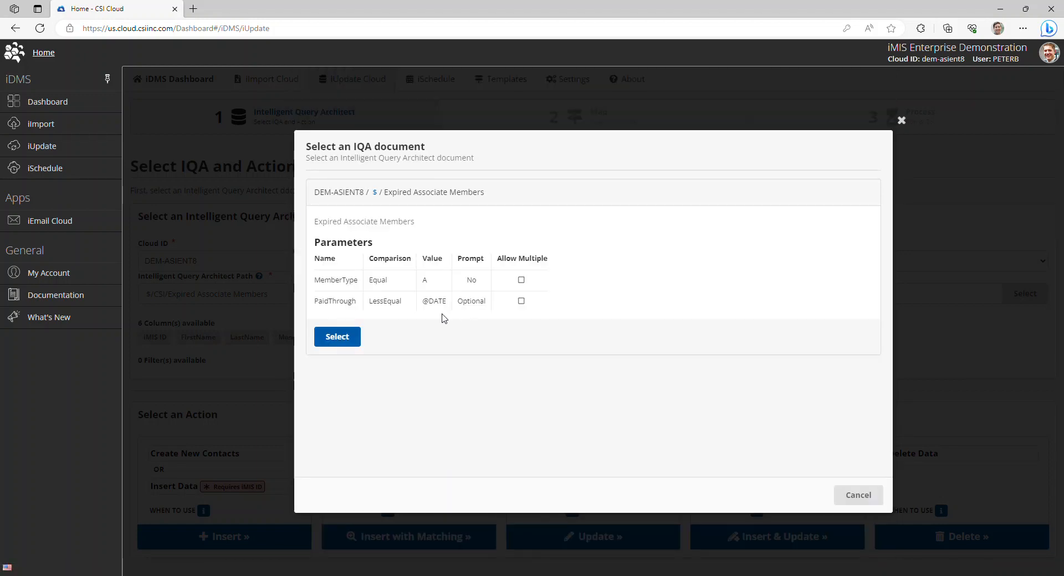
left_click(349, 337)
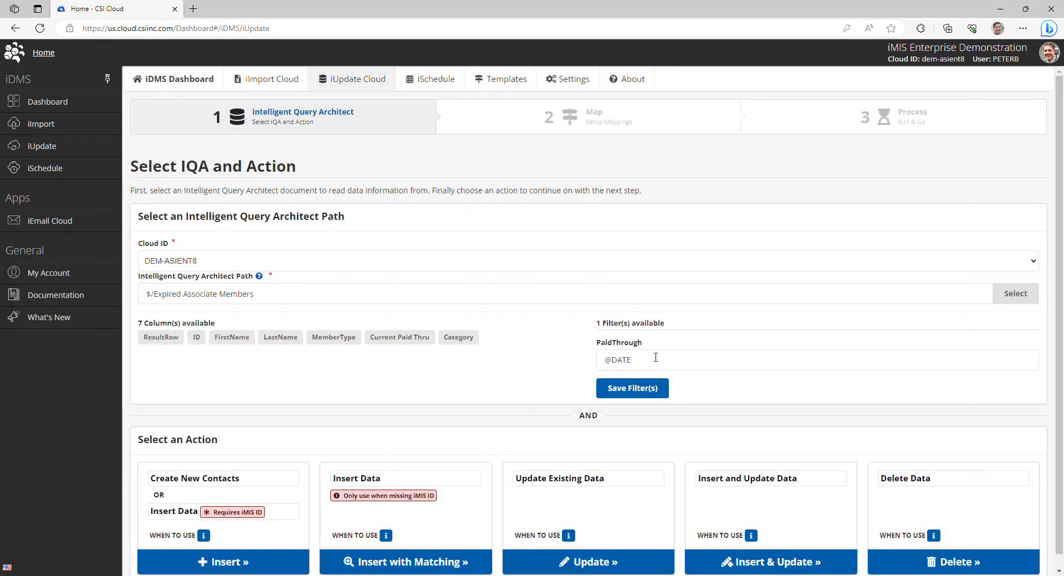
Check the PaidThrough filter value and continue with the Update action for existing data.
left_click_drag(649, 361, 573, 361)
left_click(757, 390)
scroll(777, 358, "down", 1)
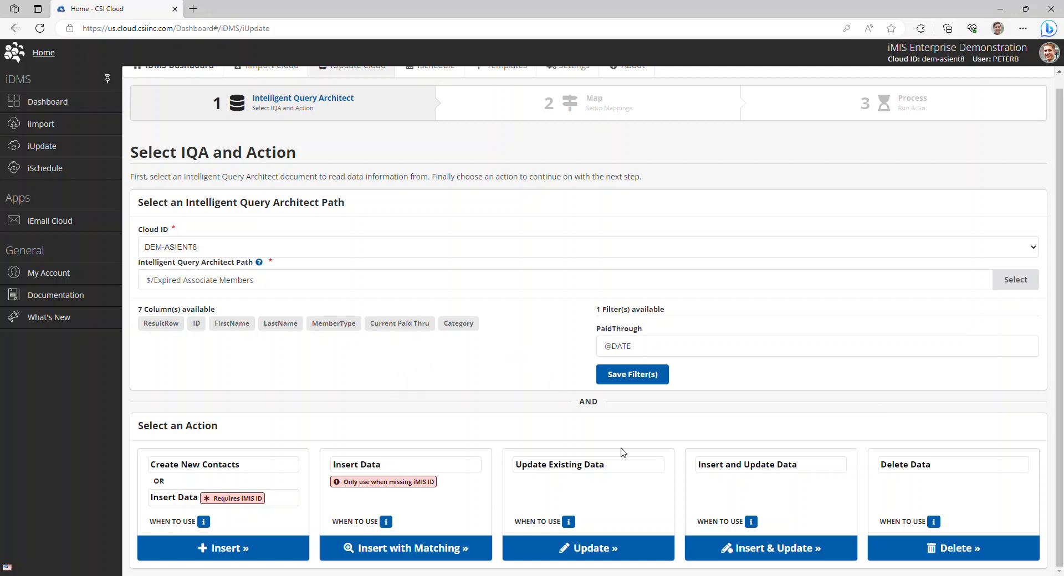
left_click(601, 559)
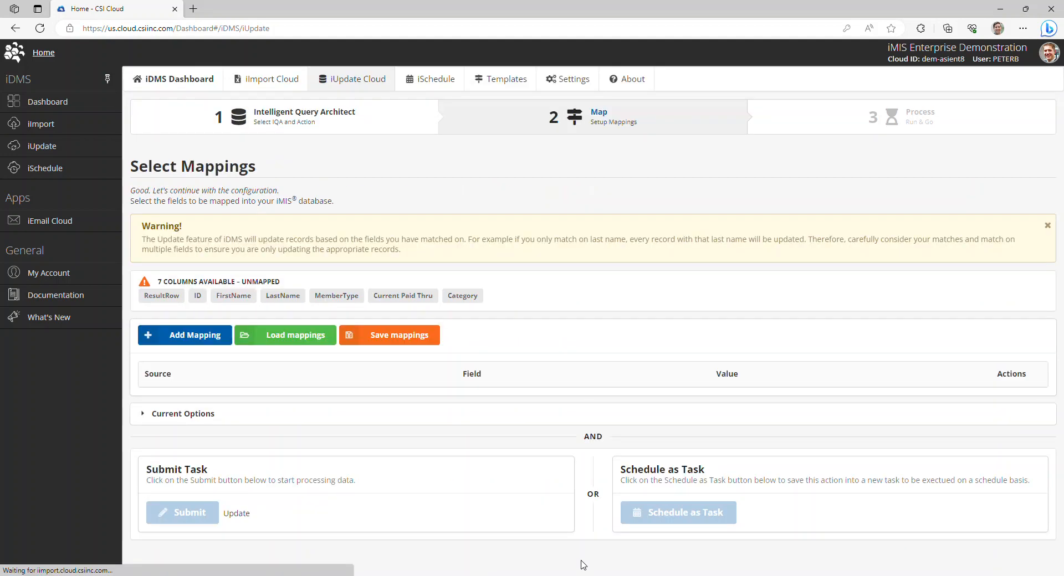
Add a mapping from the Contact Details field iMIS ID to the ID column, with matching on this field.
left_click(198, 336)
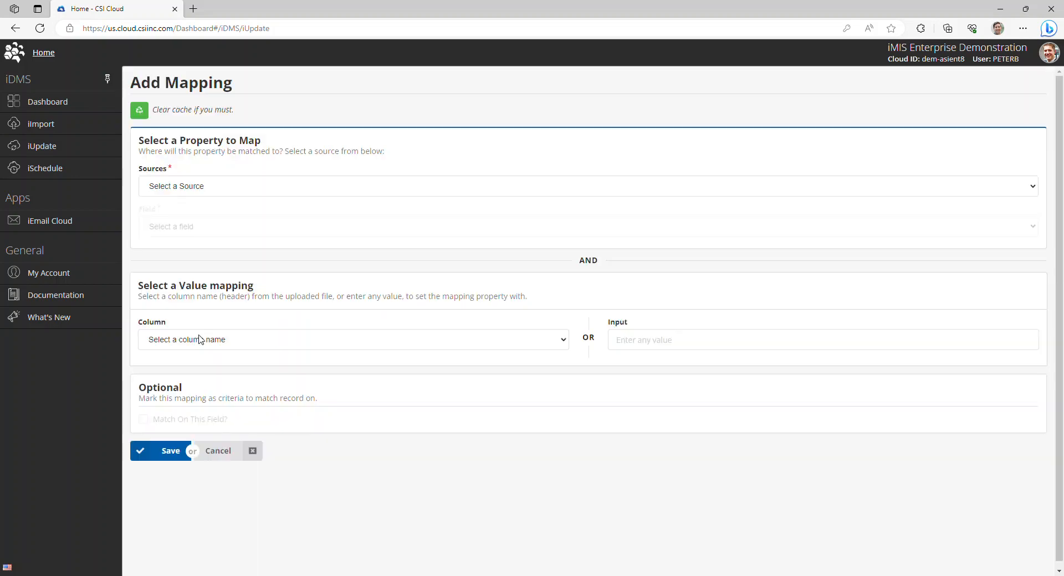
left_click(186, 190)
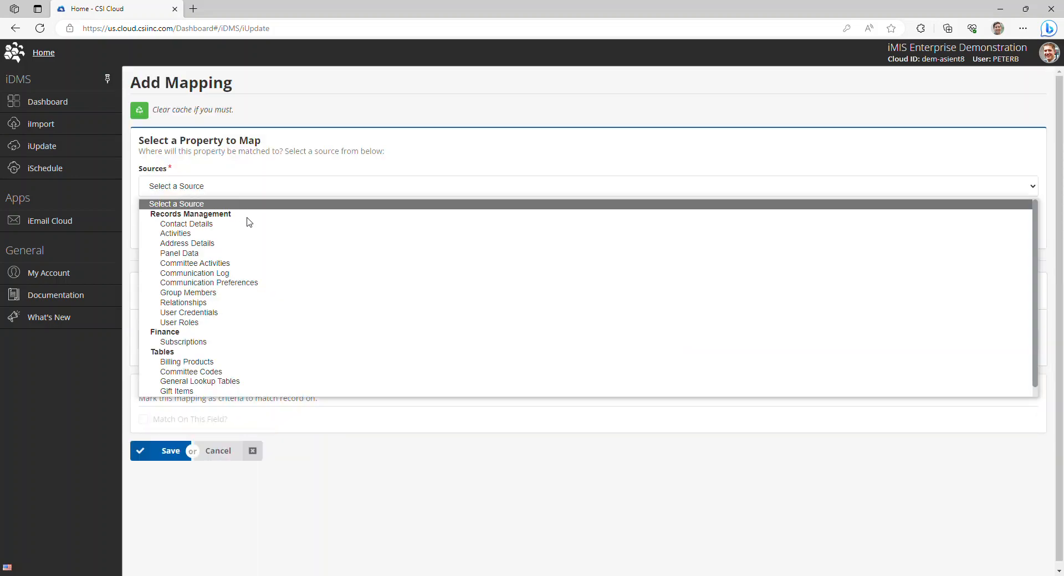
left_click(265, 225)
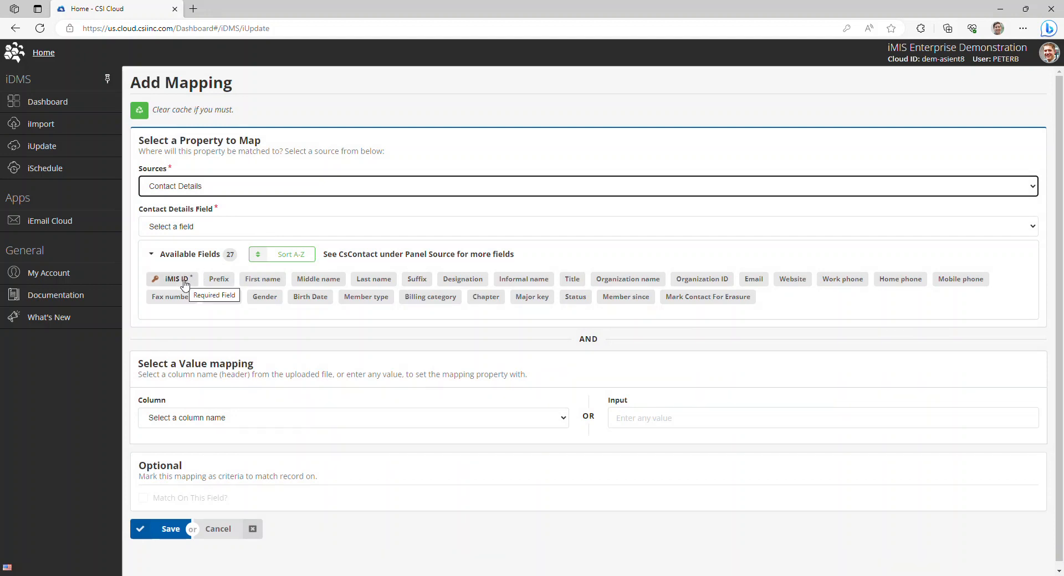
left_click(184, 281)
left_click(244, 418)
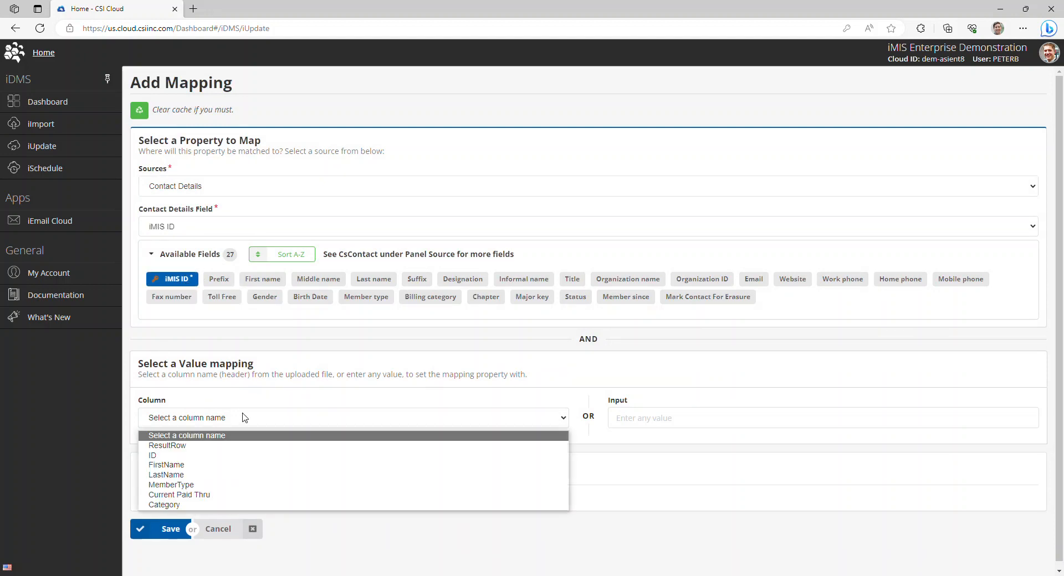
left_click(179, 460)
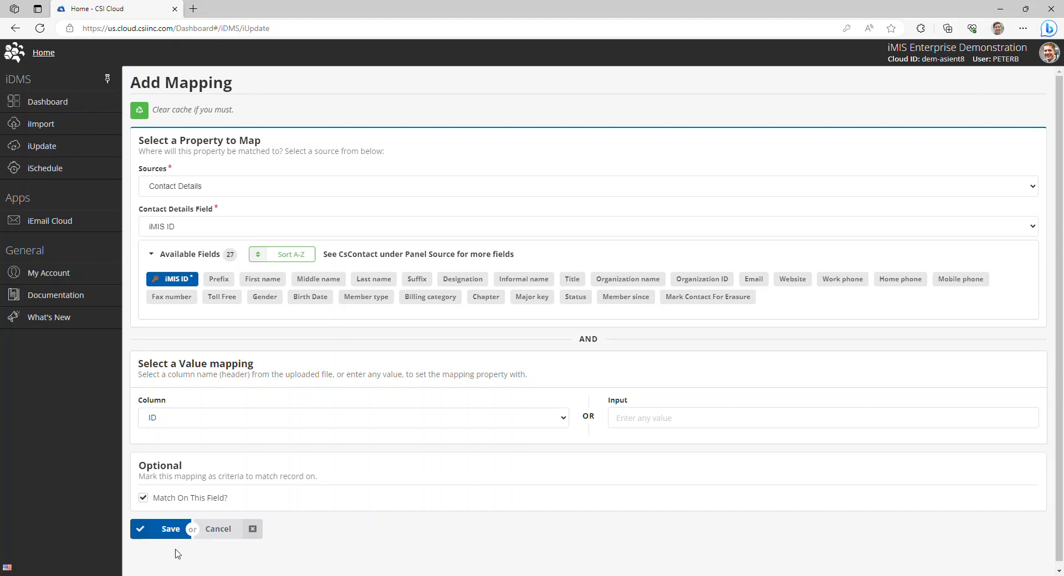
left_click(146, 499)
left_click(160, 529)
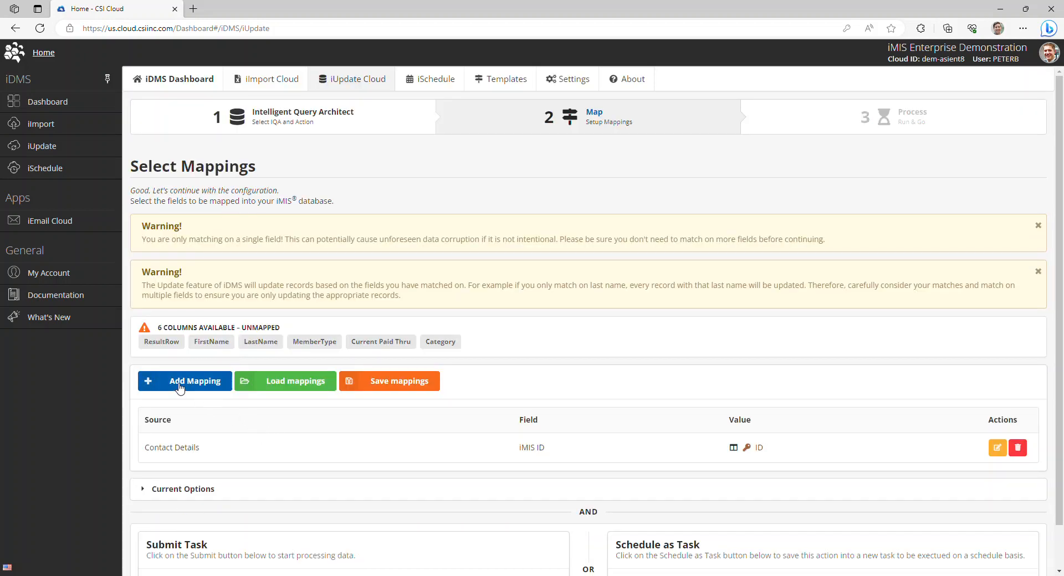
Add a mapping that sets the Contact Details field Member type to the fixed value NM.
left_click(179, 388)
left_click(292, 302)
left_click(651, 453)
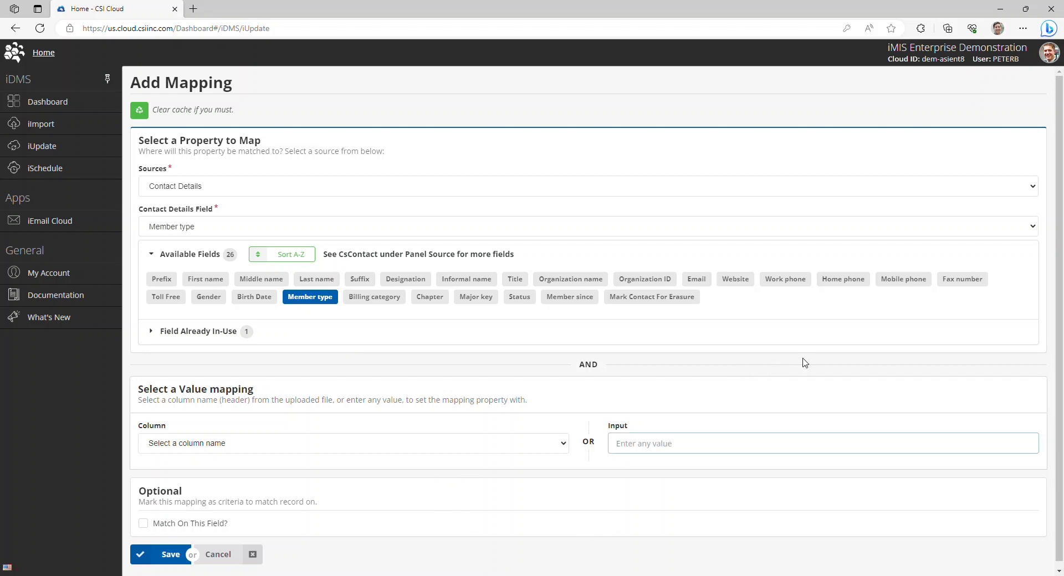
type("N")
key("ctrl+a")
type("NM")
left_click(162, 561)
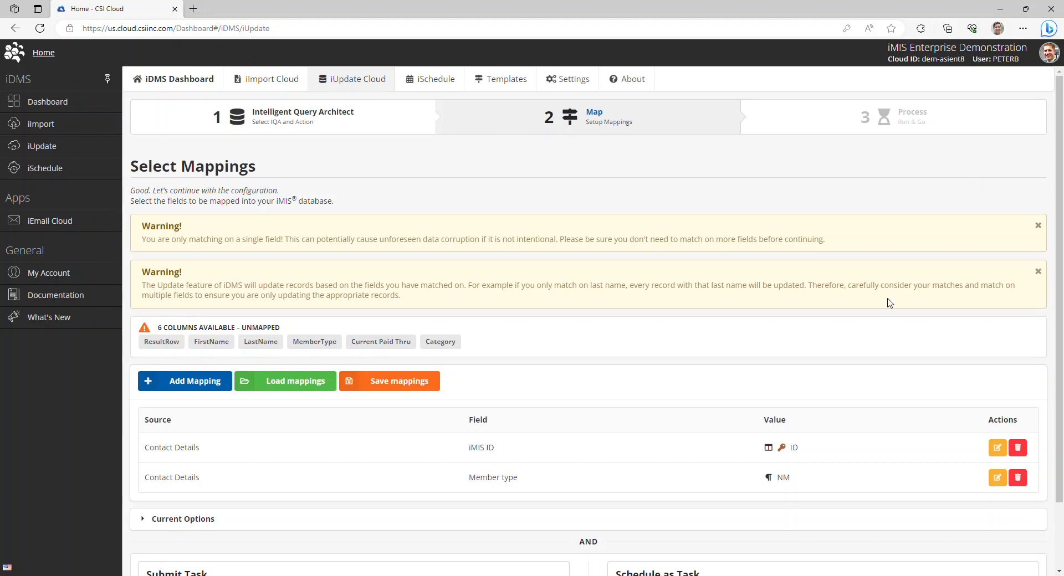
Review the single-field matching warning and the current options of the update.
scroll(765, 357, "down", 2)
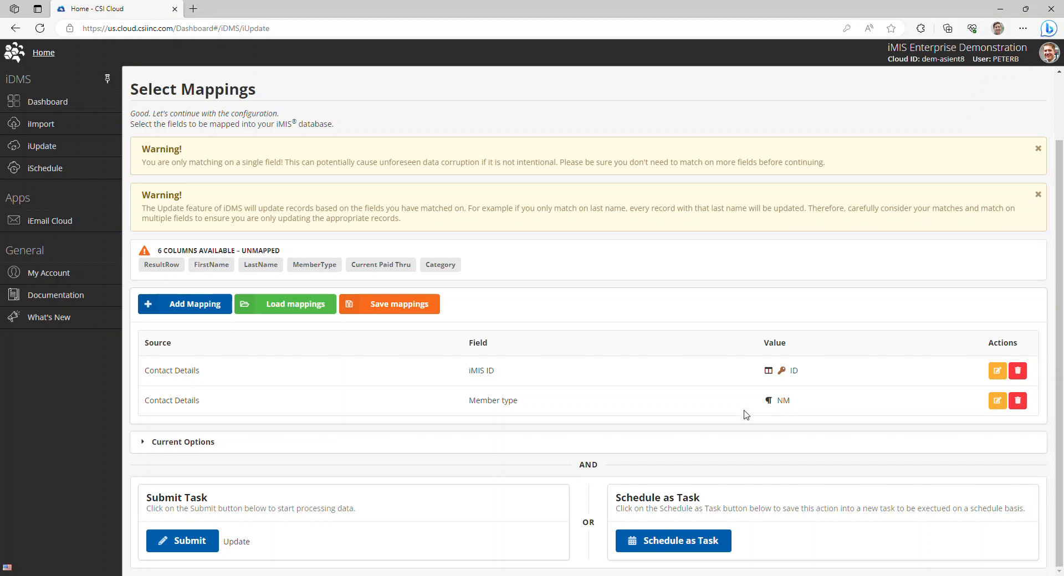
left_click_drag(860, 160, 142, 153)
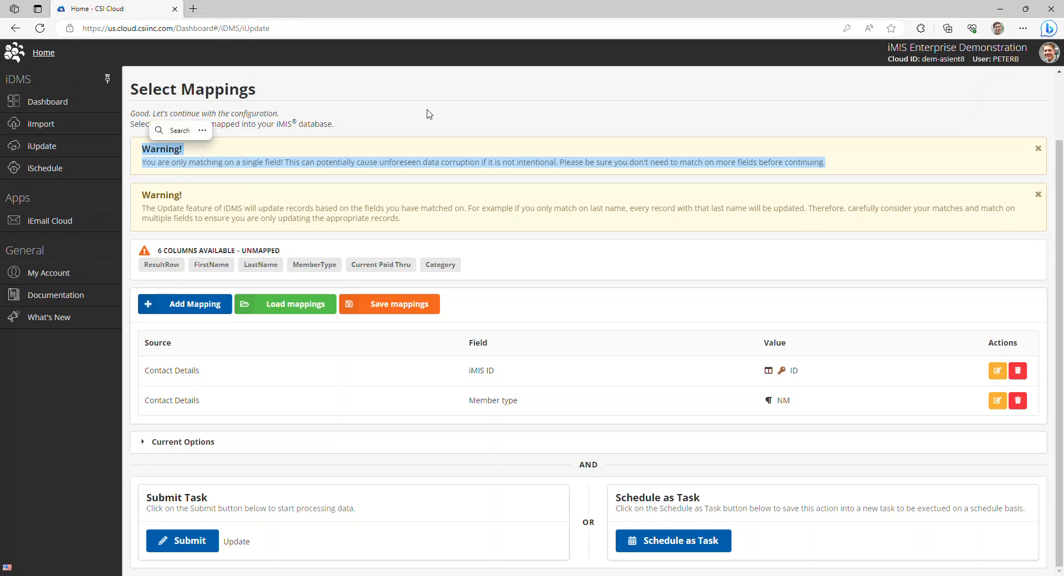
left_click(834, 162)
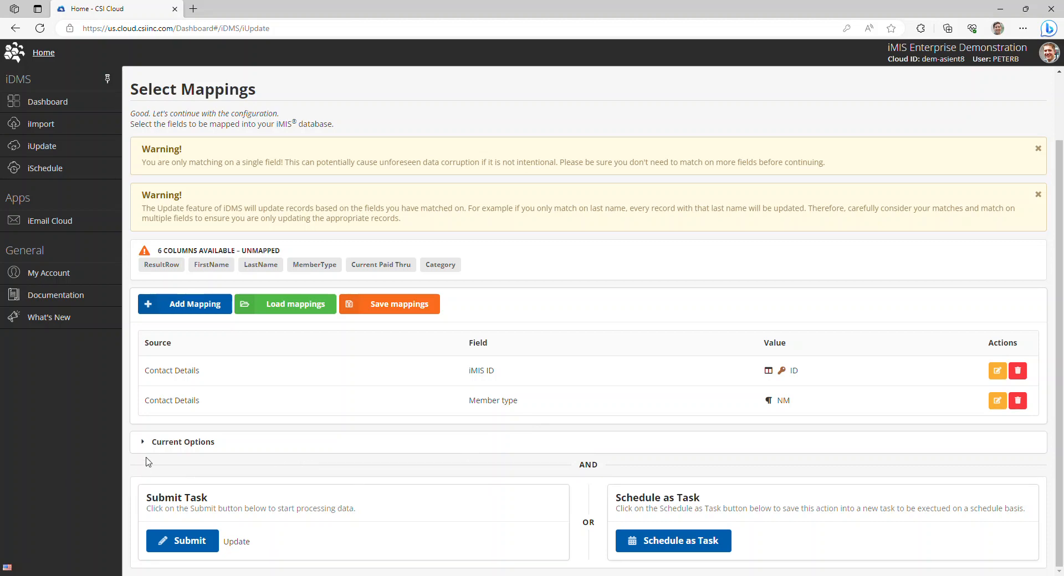
left_click(157, 444)
scroll(166, 388, "down", 4)
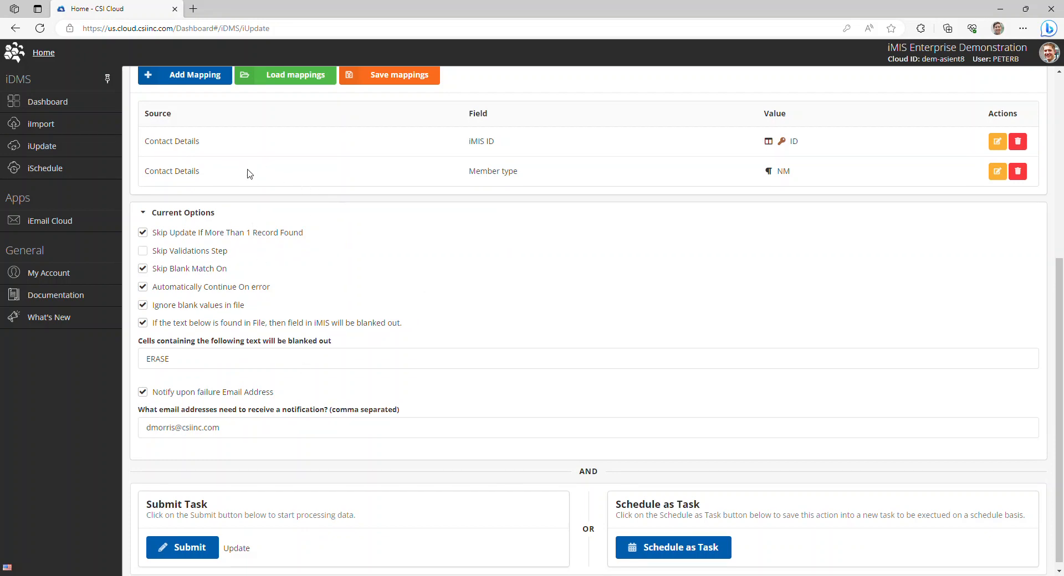
left_click(219, 213)
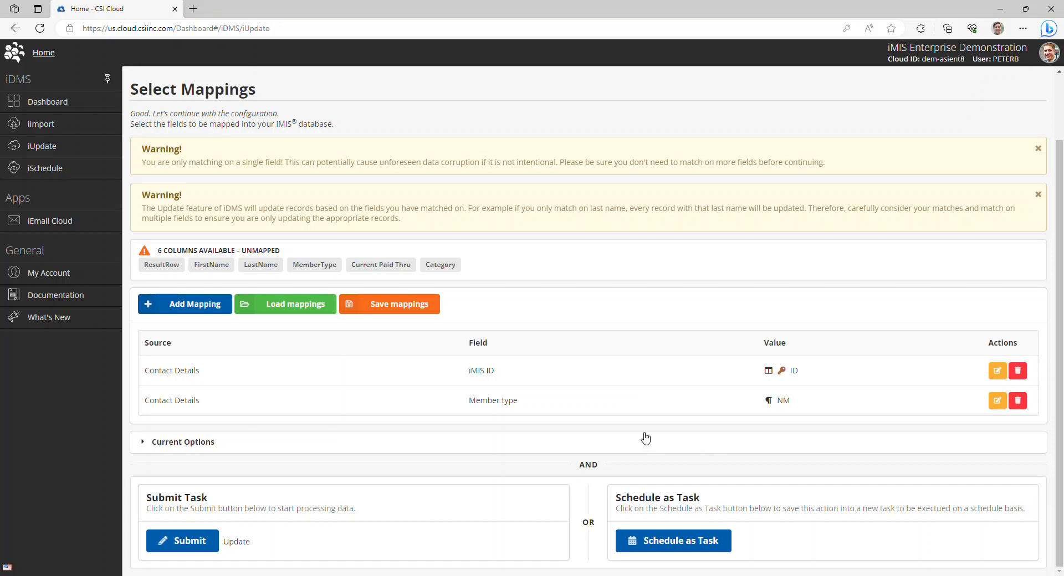
Start scheduling the update as a task named Expire Associate Members and review its job failure limit and crontab time zone.
left_click(662, 549)
left_click(176, 150)
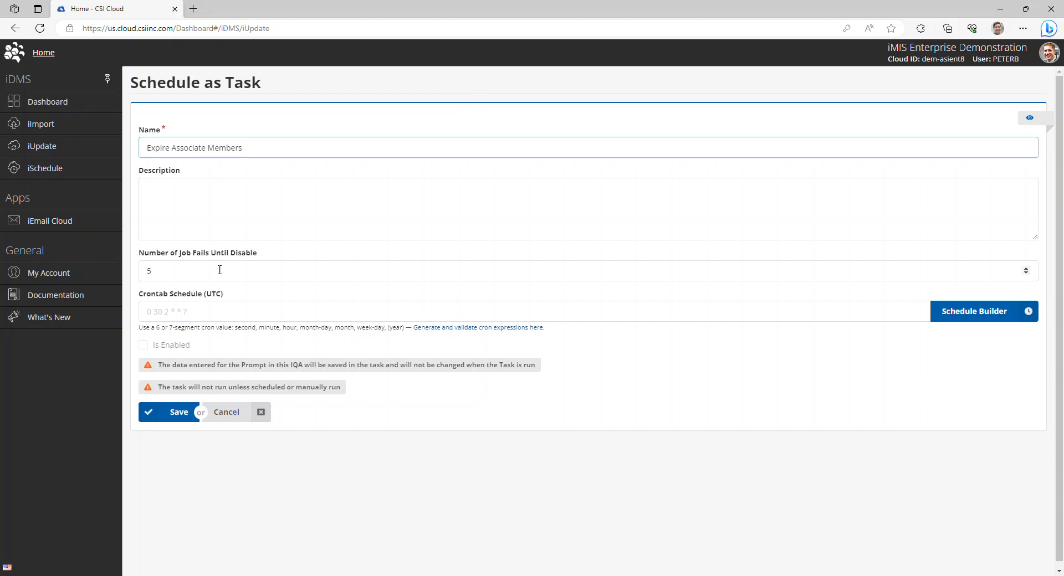
left_click_drag(267, 258, 142, 260)
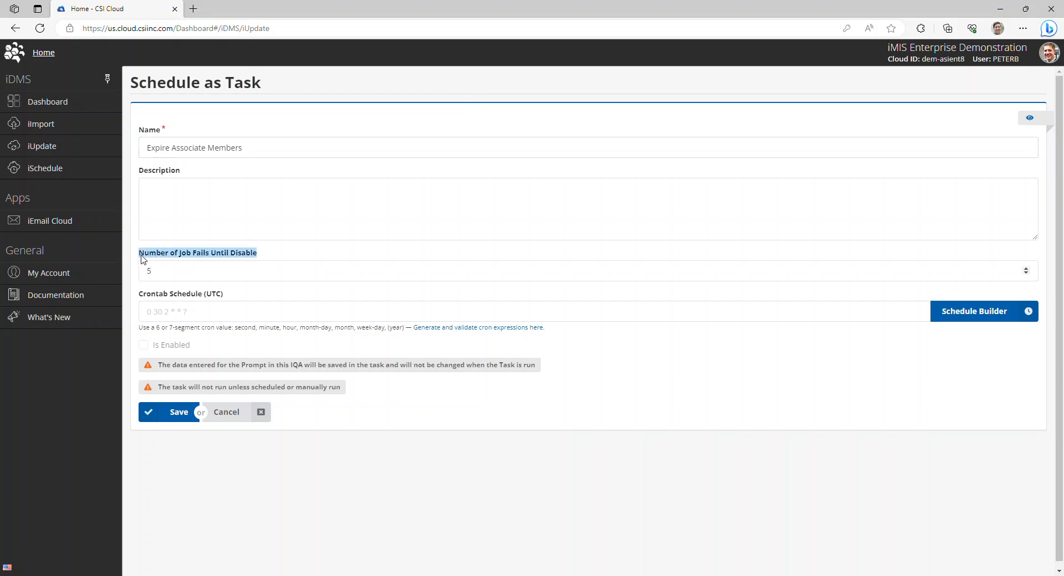
left_click(439, 460)
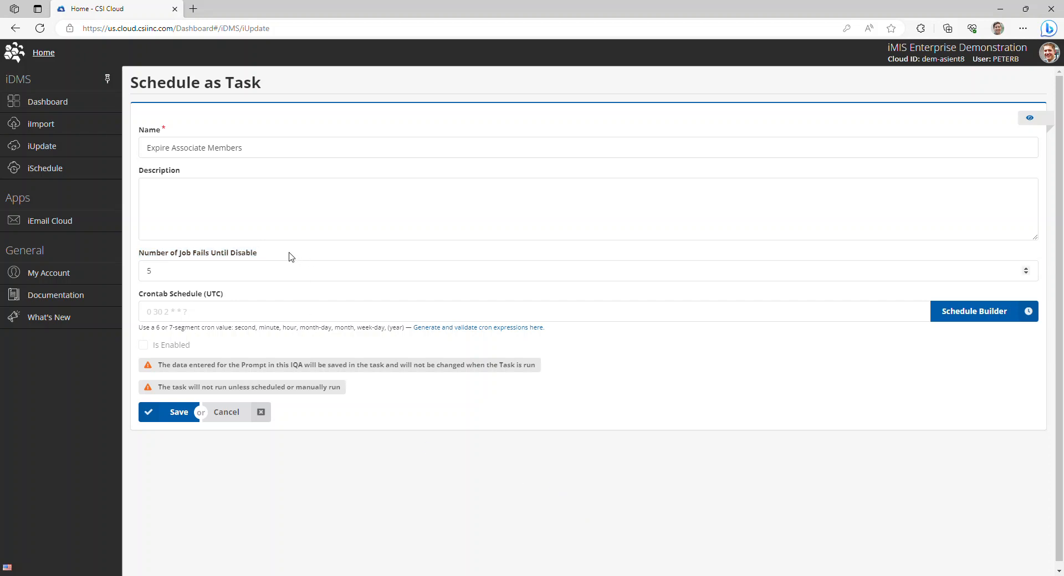
double_click(215, 295)
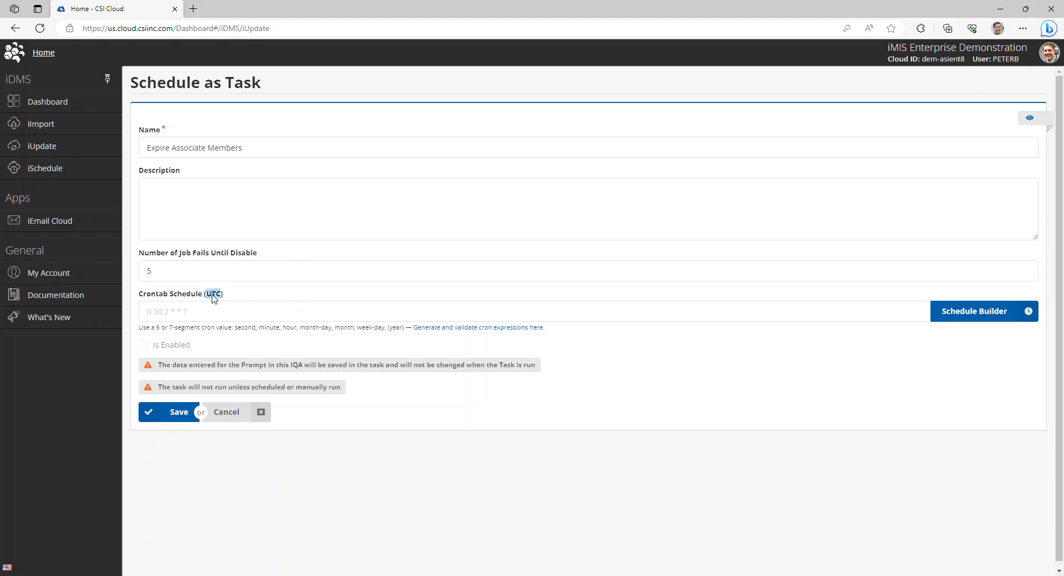
left_click(251, 299)
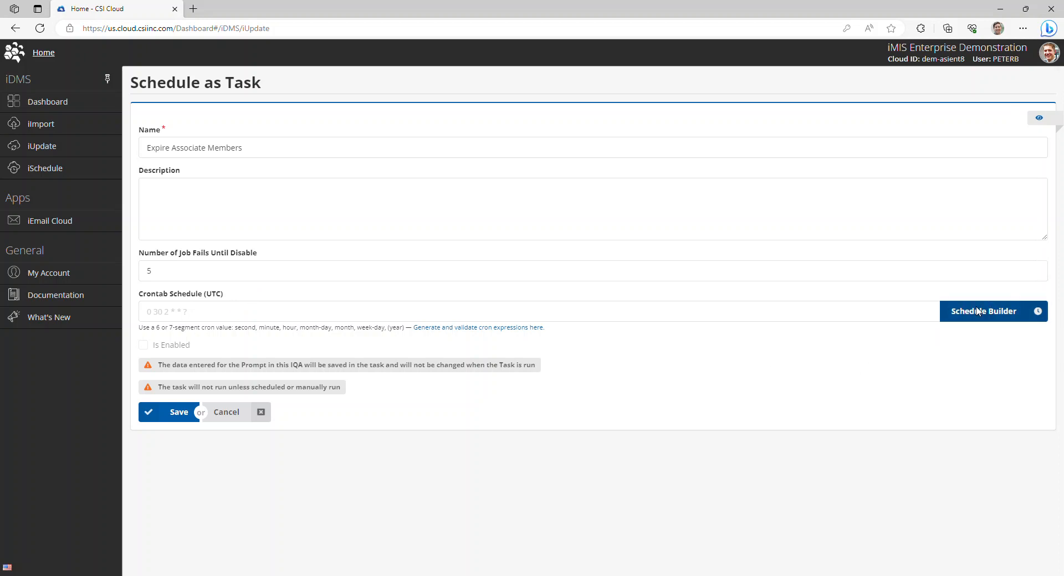
Review the recurring frequencies and the one-time option in the Schedule Builder, and cancel both the schedule and the task setup.
left_click(977, 312)
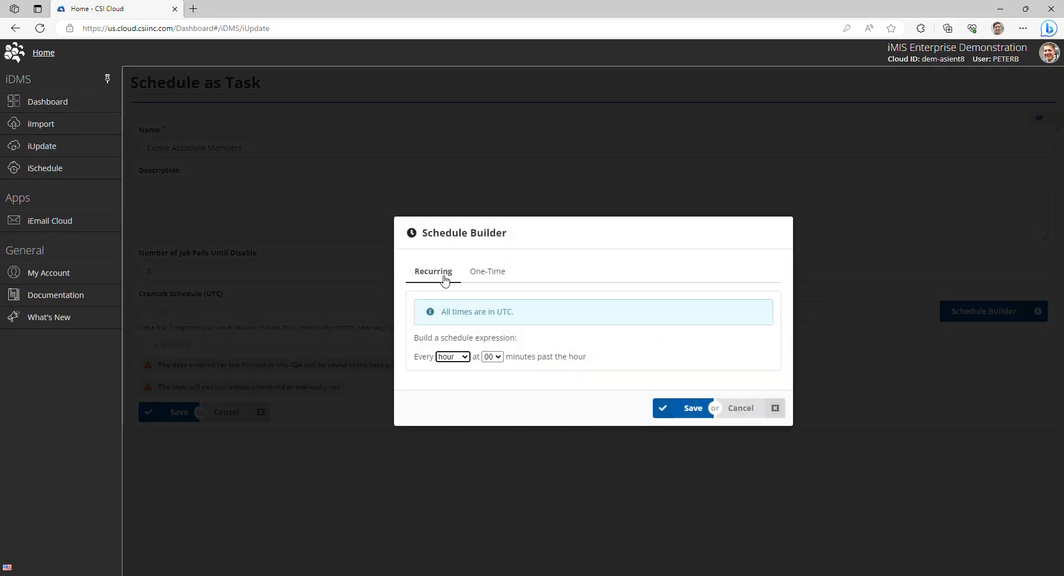
left_click(481, 277)
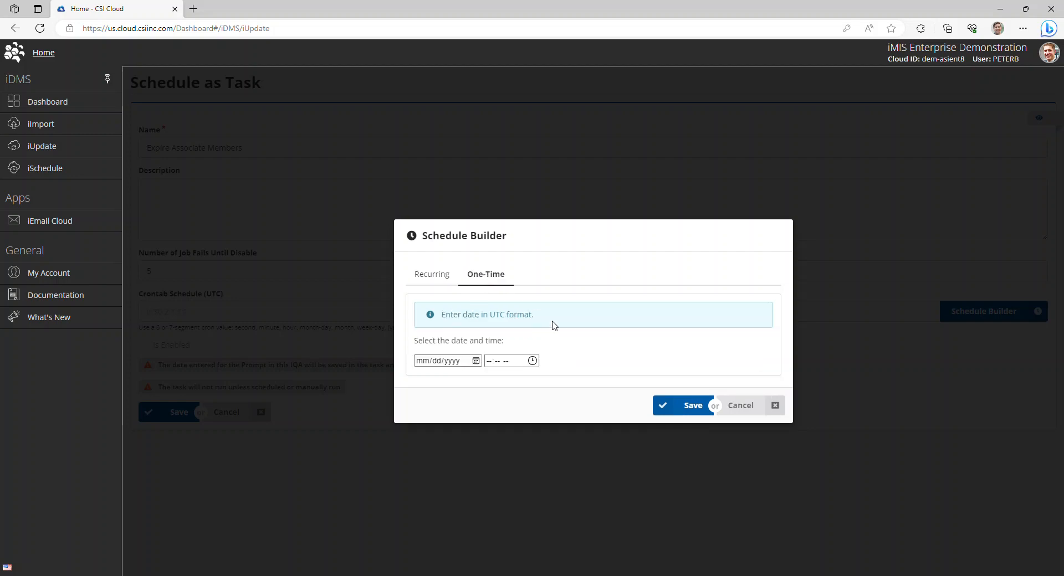
left_click(446, 280)
left_click(460, 359)
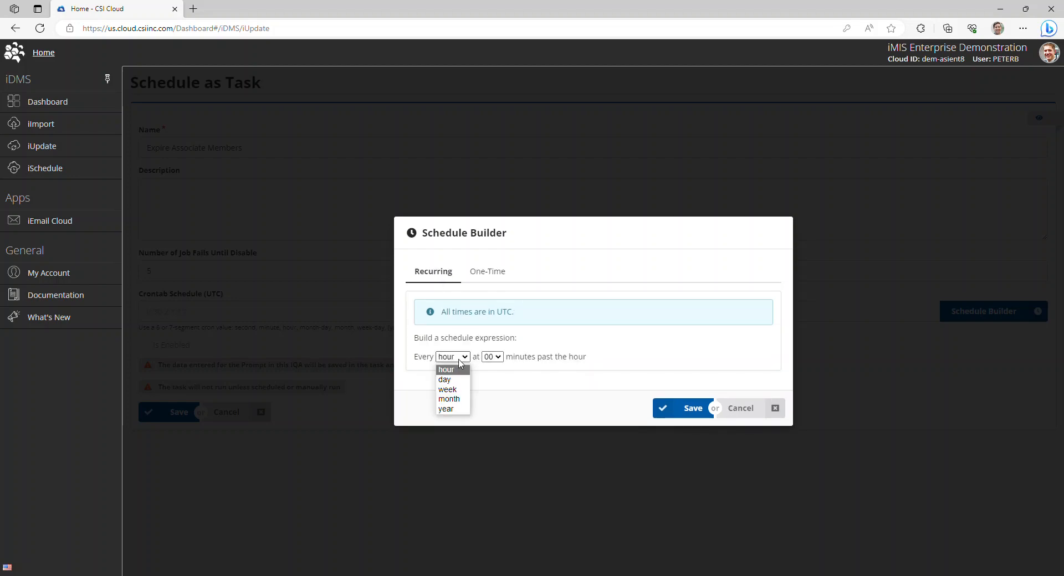
left_click(507, 380)
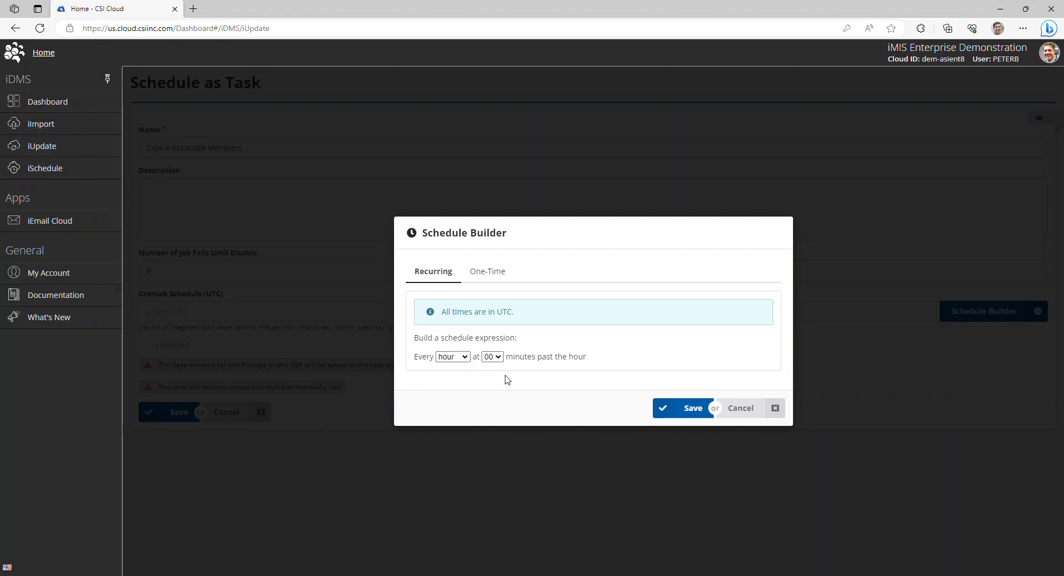
left_click(774, 409)
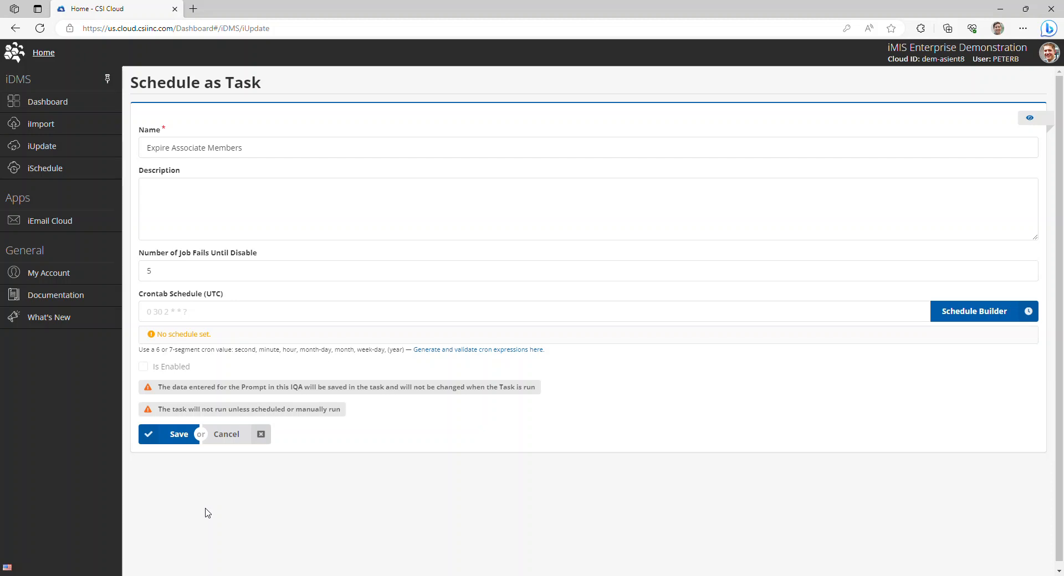
left_click(258, 434)
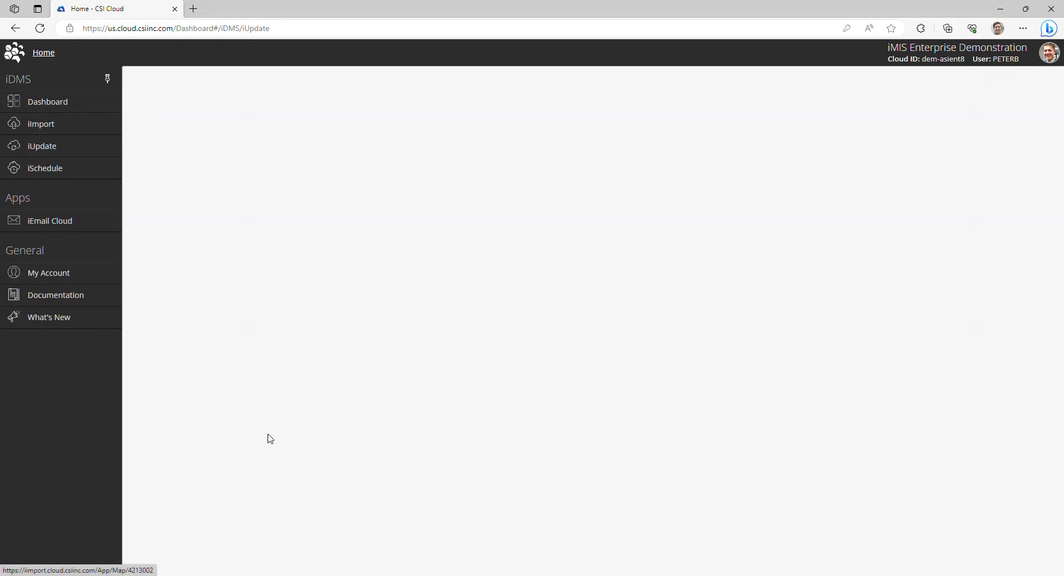
Submit the mapped update for immediate processing, check the validation options, mappings and summary, and continue with the update.
scroll(513, 387, "down", 2)
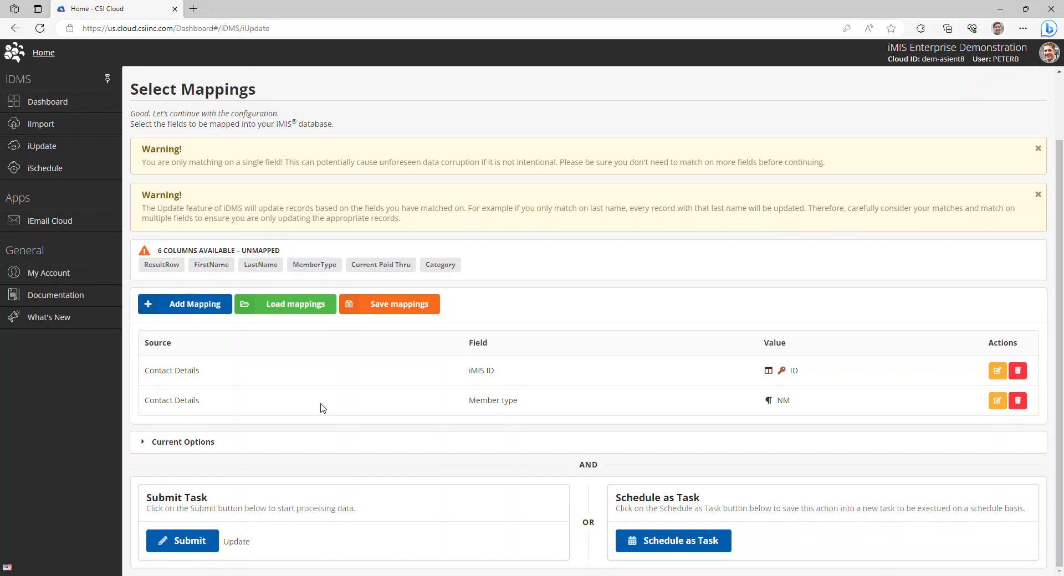
left_click(189, 543)
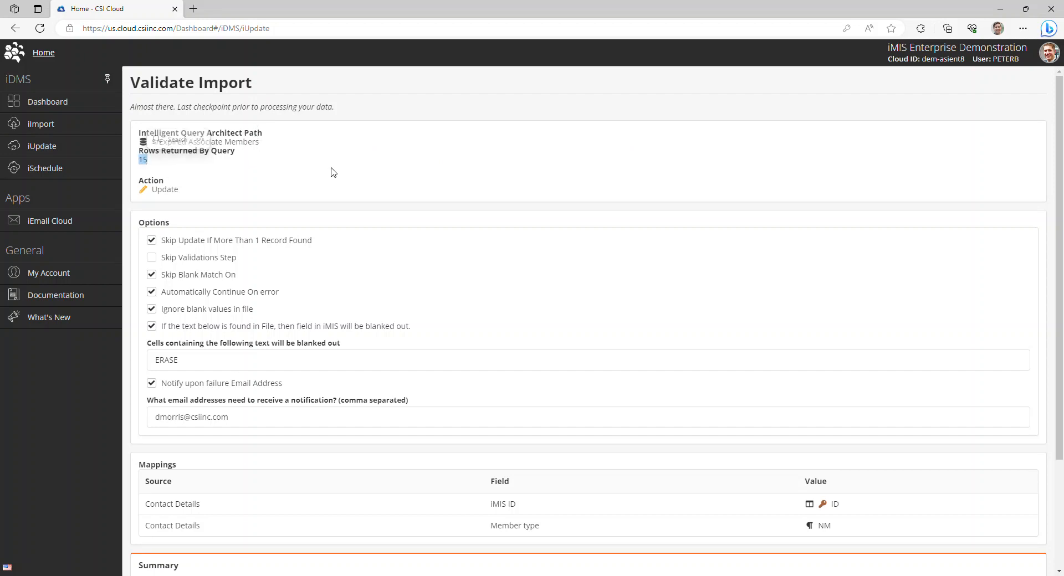
scroll(308, 187, "down", 3)
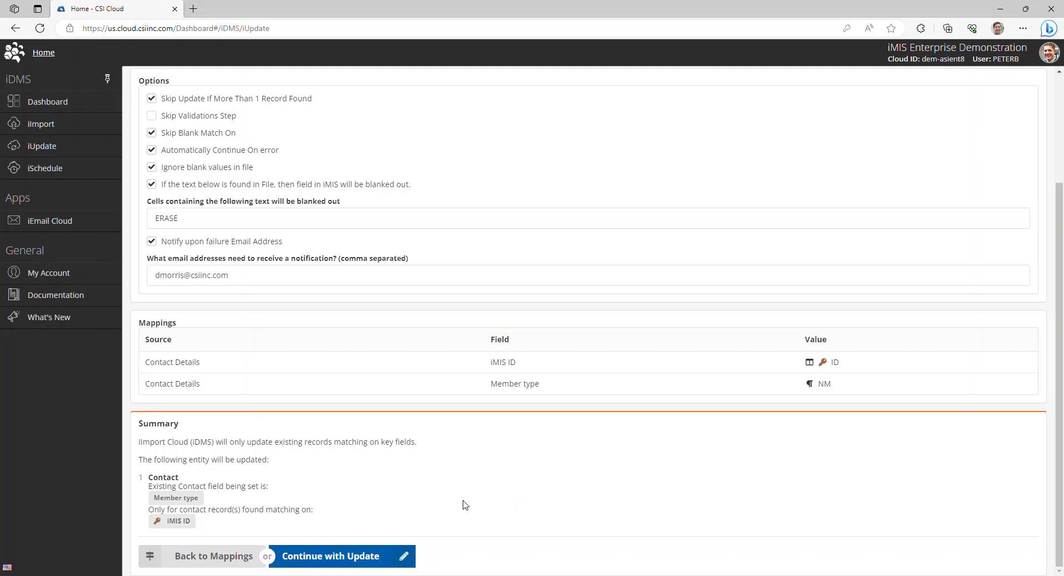
left_click(347, 564)
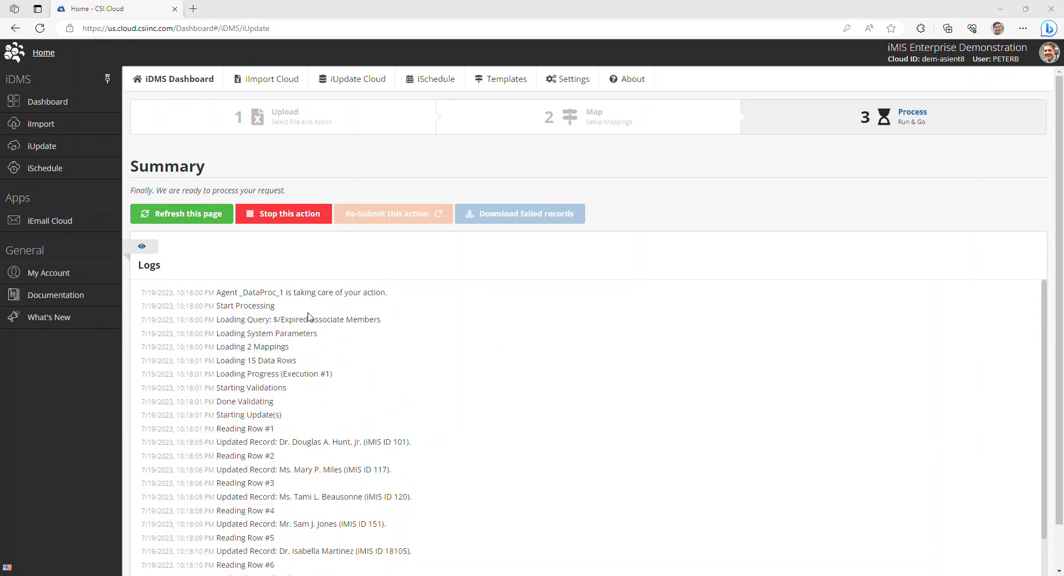
Review the processing log for the loaded query, data rows and updated records, and check the import details with their options and mappings.
left_click_drag(402, 320, 279, 321)
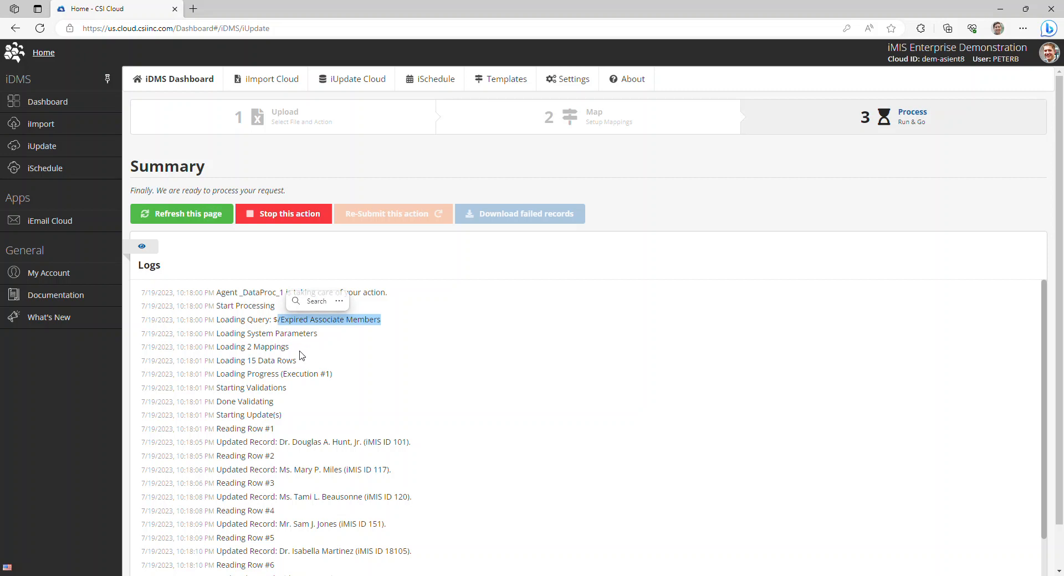
left_click_drag(297, 360, 243, 361)
left_click(481, 364)
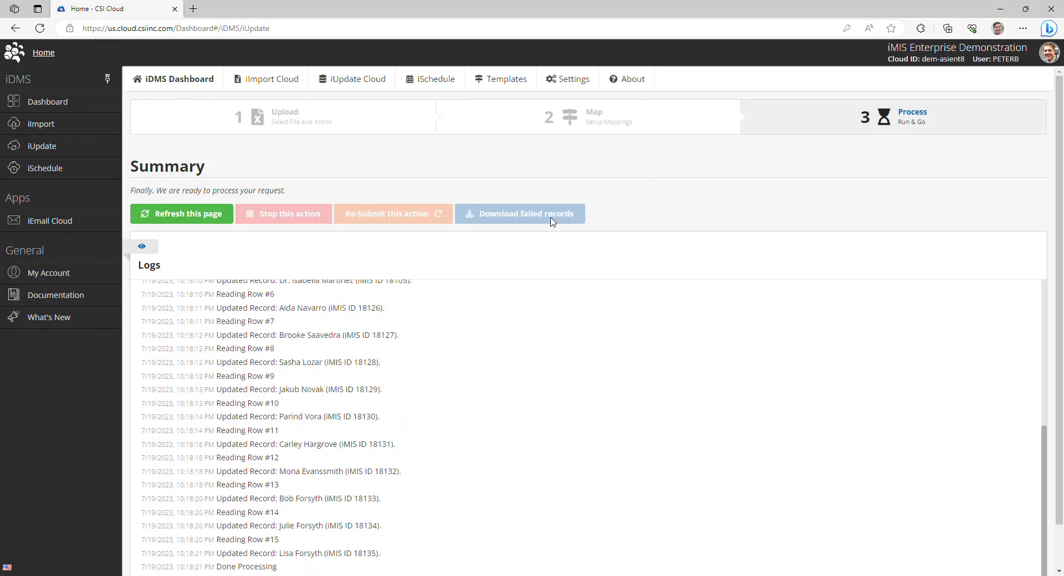
left_click(143, 249)
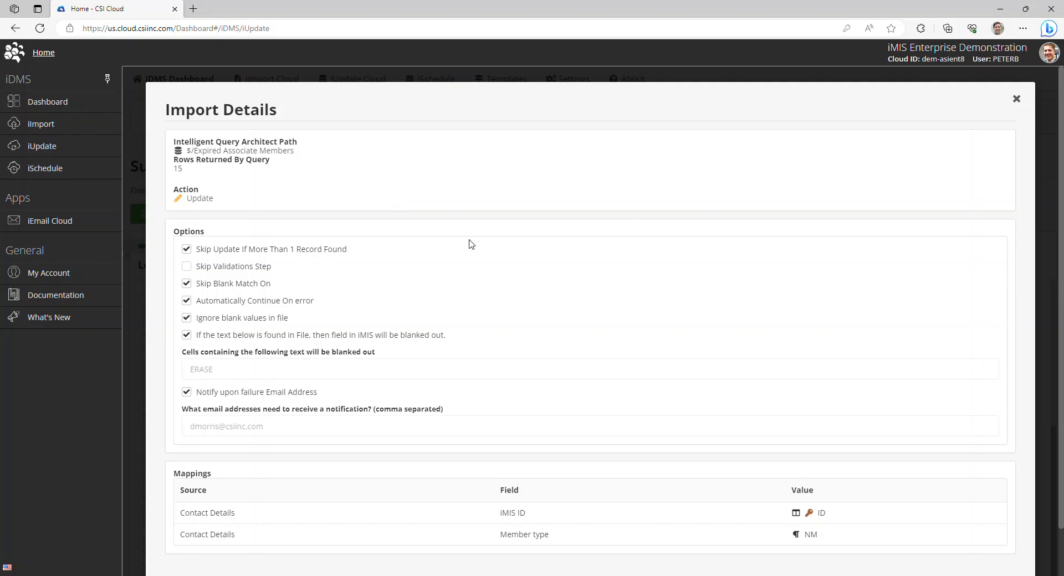
scroll(442, 274, "down", 1)
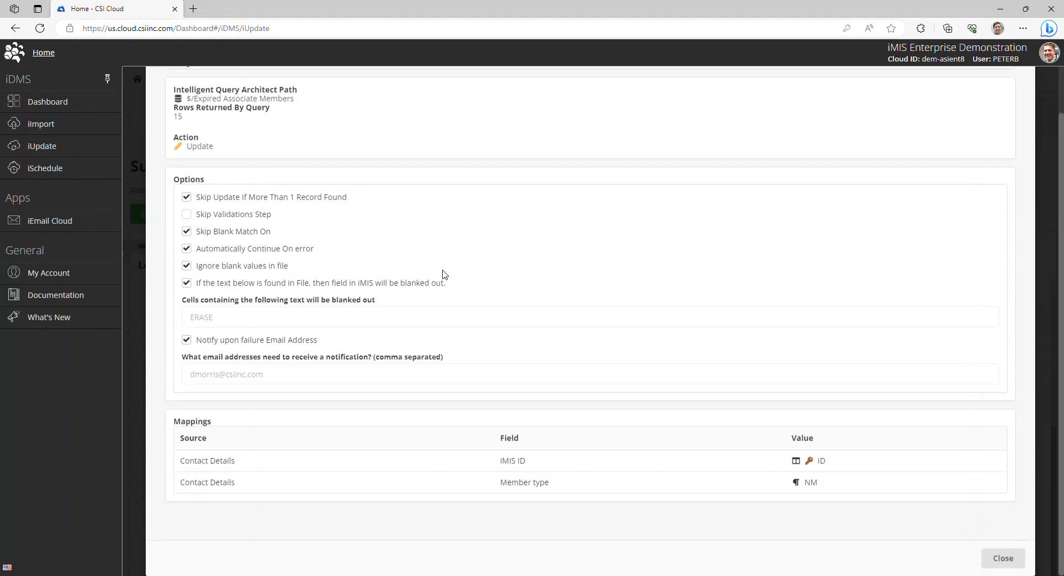
scroll(1007, 102, "up", 1)
left_click(1013, 105)
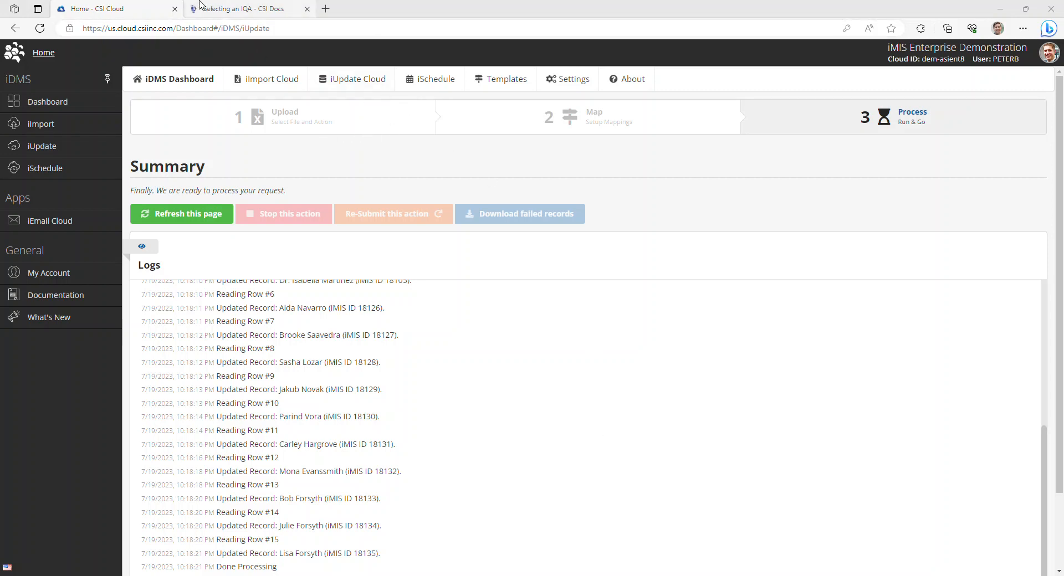
Switch to the Selecting an IQA documentation page and read the query naming, alias, result limit and unique results requirements.
left_click(239, 5)
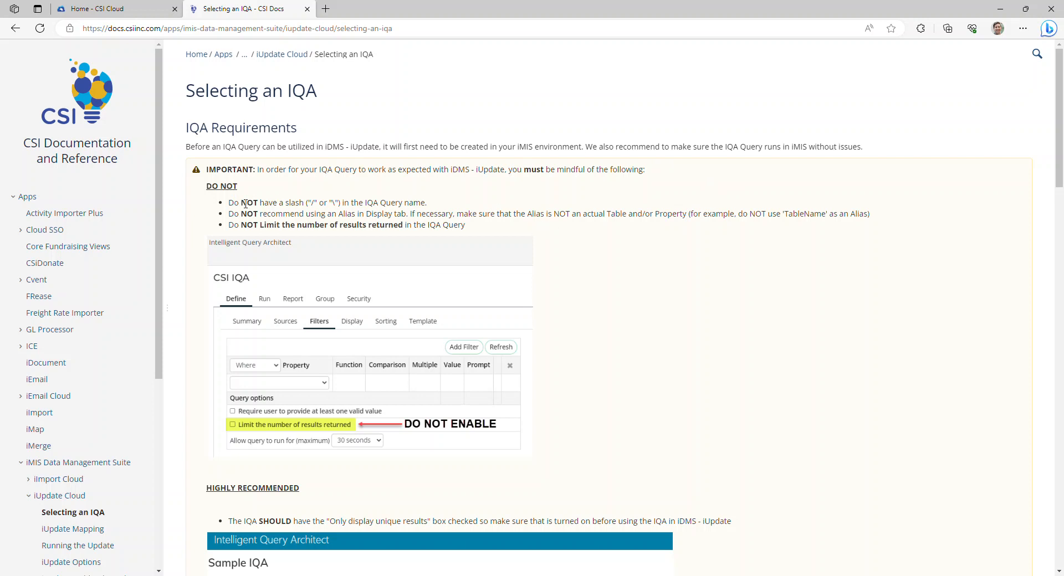
left_click_drag(246, 203, 339, 203)
left_click(445, 204)
scroll(237, 433, "down", 4)
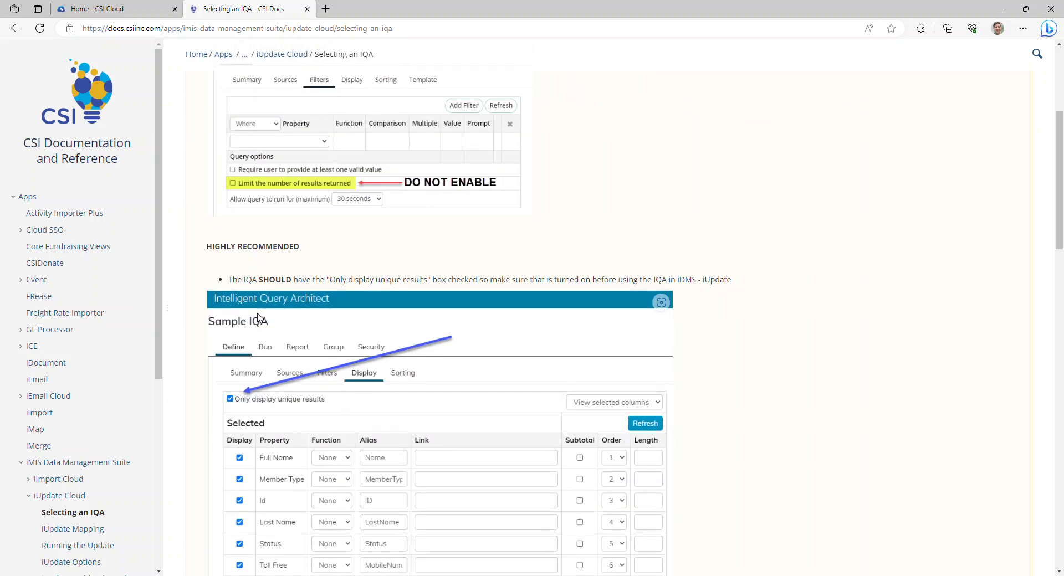